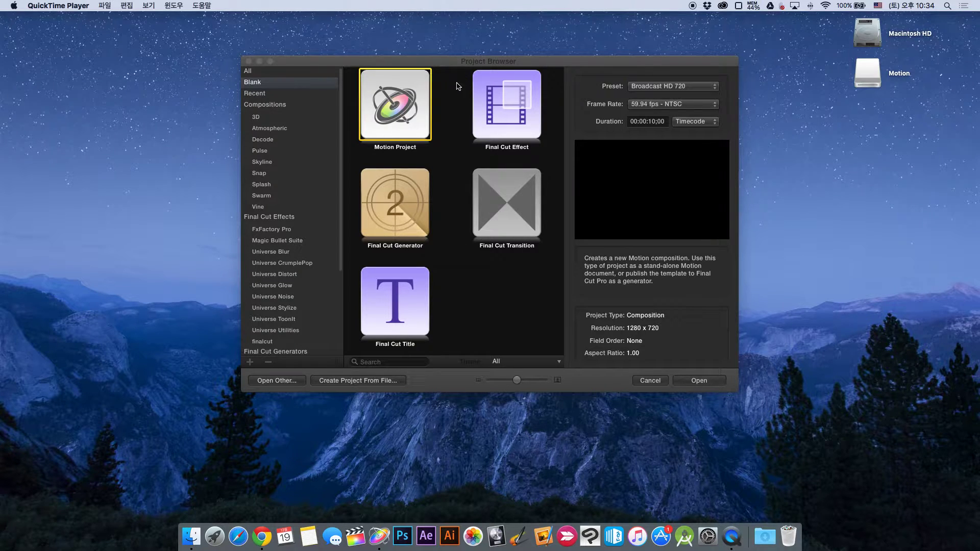
Step: Create a blank Motion Project with the Broadcast HD 720 preset at 59.94 fps - NTSC
left_click(421, 112)
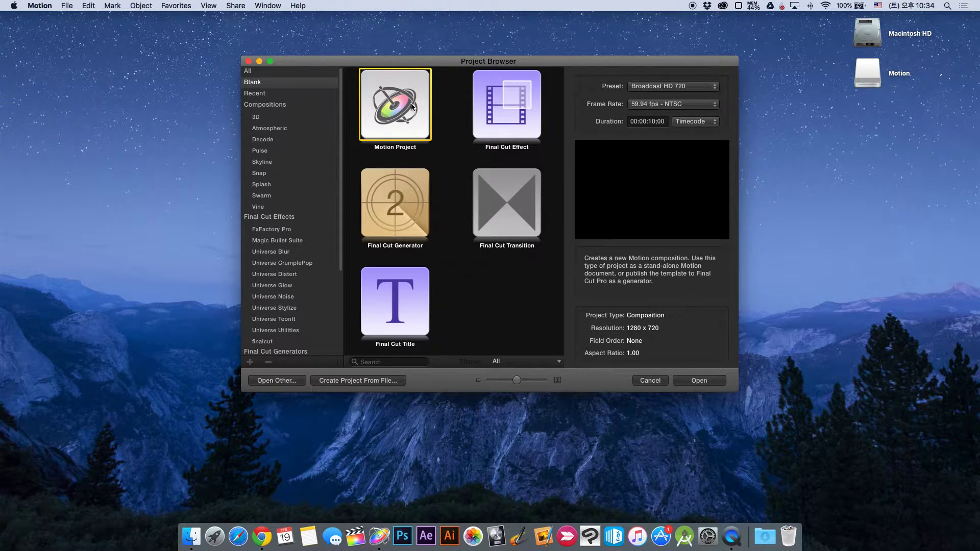
left_click(689, 88)
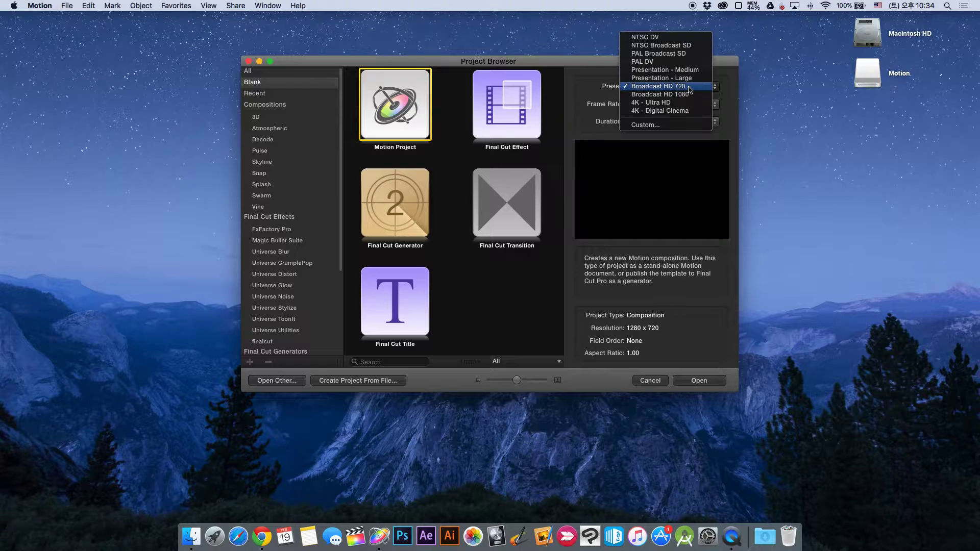
left_click(688, 87)
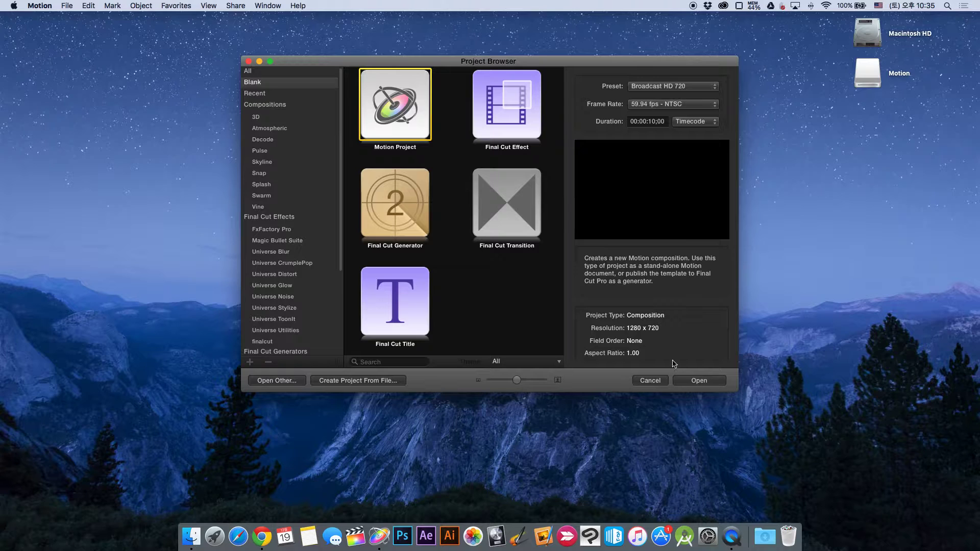
left_click(703, 386)
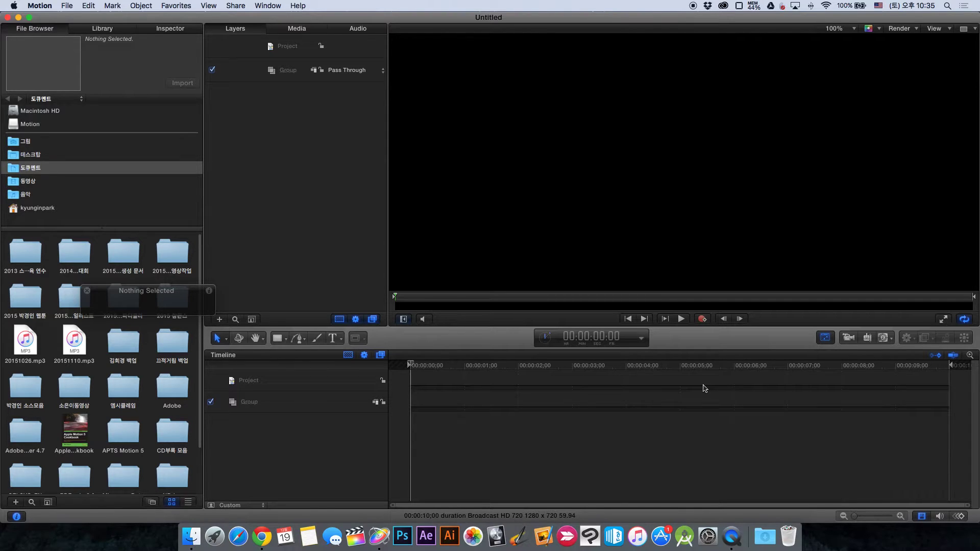
Step: Add the Color Solid generator from the library to the project's group
left_click(106, 29)
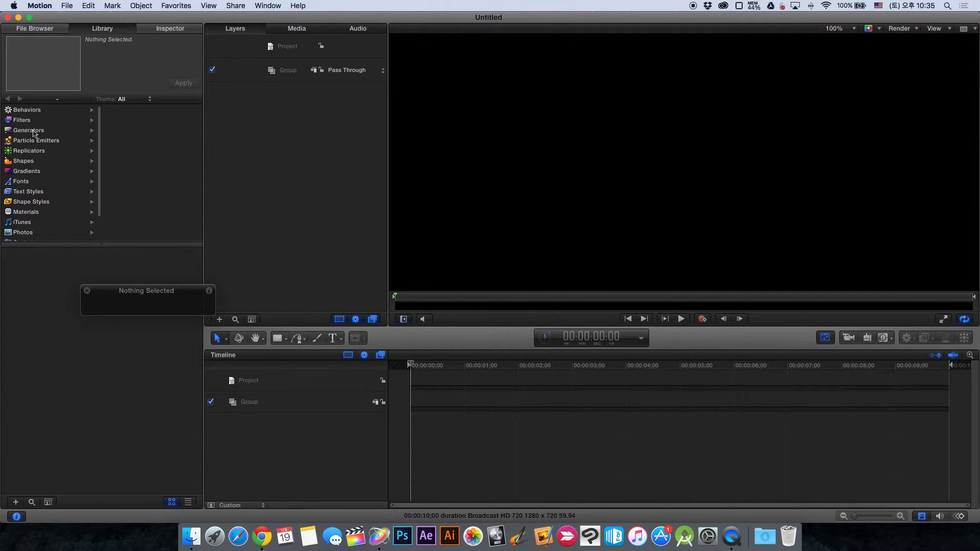
left_click(82, 130)
left_click_drag(179, 291, 320, 273)
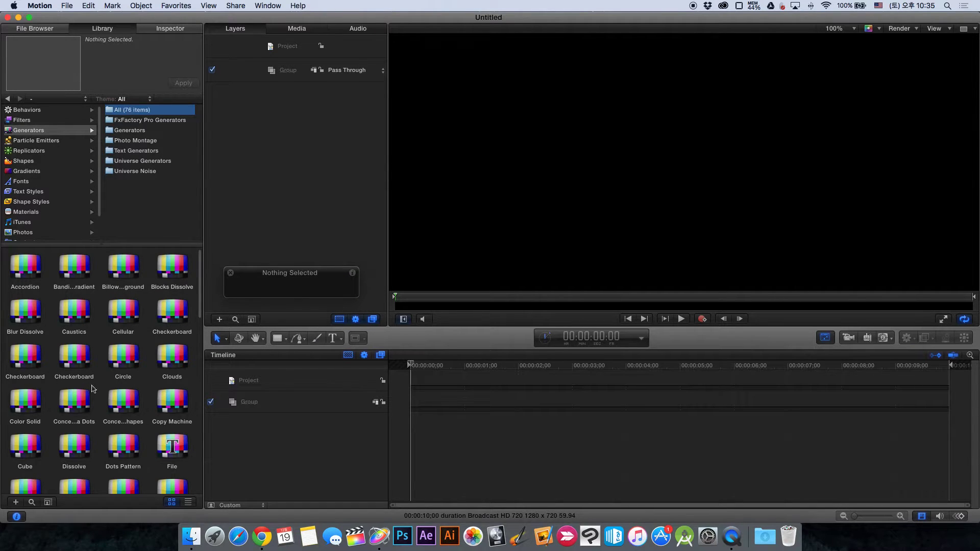
left_click(113, 392)
left_click(23, 406)
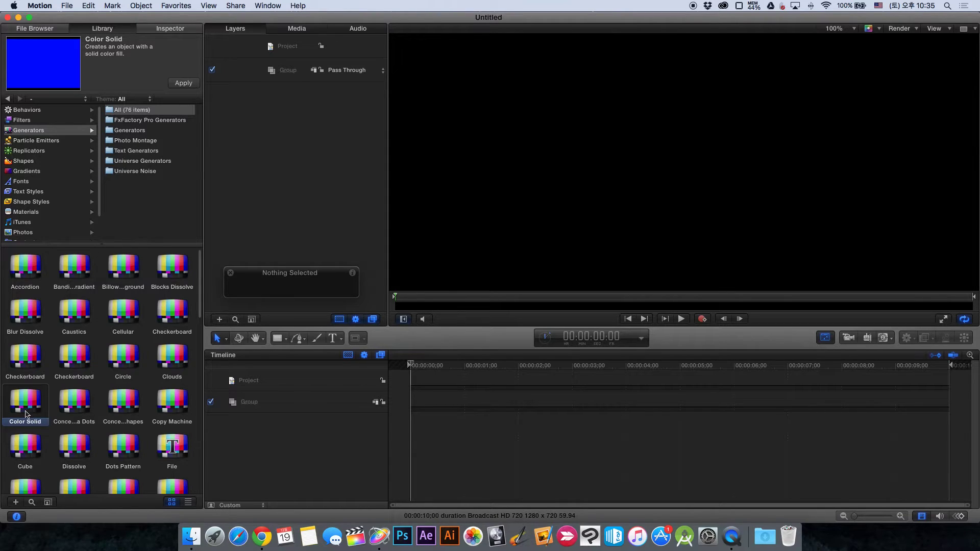
left_click_drag(28, 406, 336, 444)
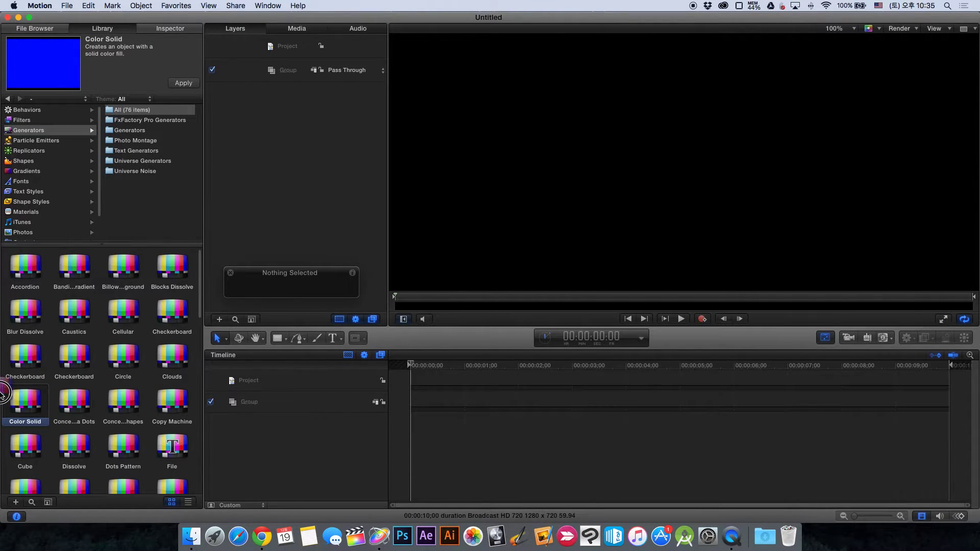
left_click(183, 83)
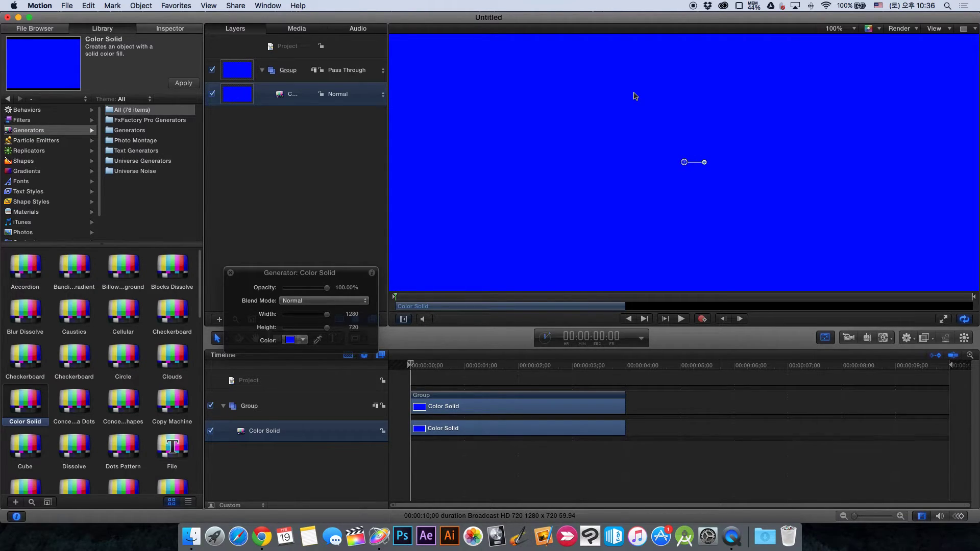
Step: Move the Color Solid HUD up clear of the toolbar and test its show/hide toggle
left_click_drag(298, 276, 284, 211)
left_click(829, 341)
left_click(829, 340)
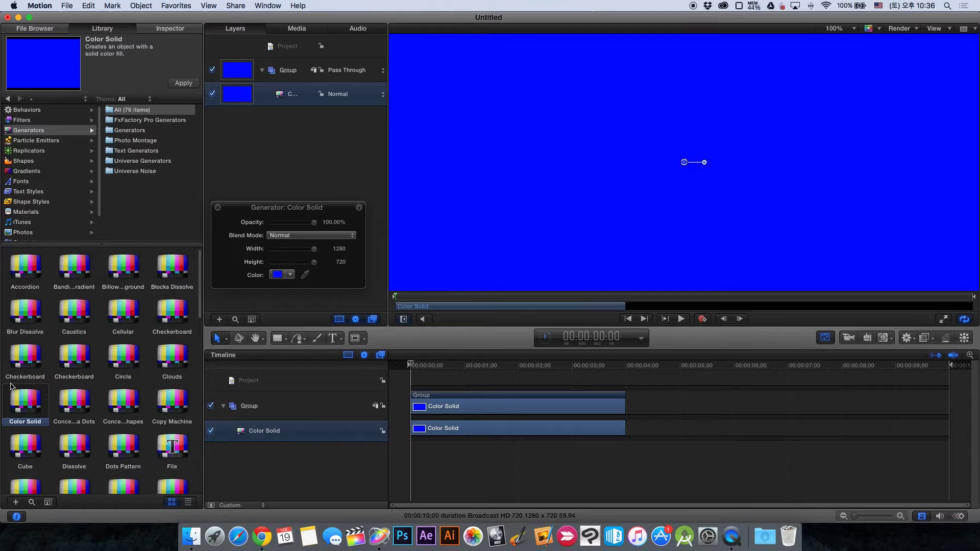
left_click(275, 275)
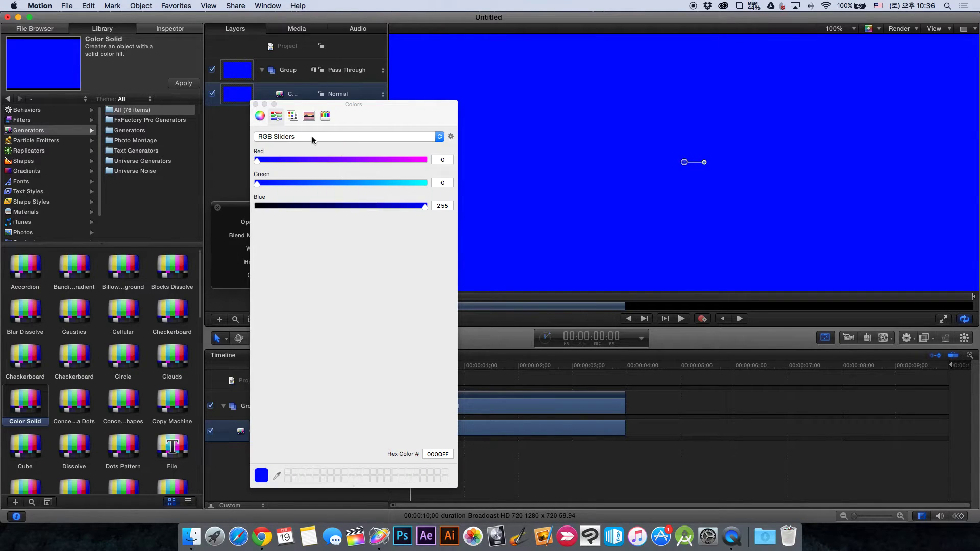
left_click(264, 118)
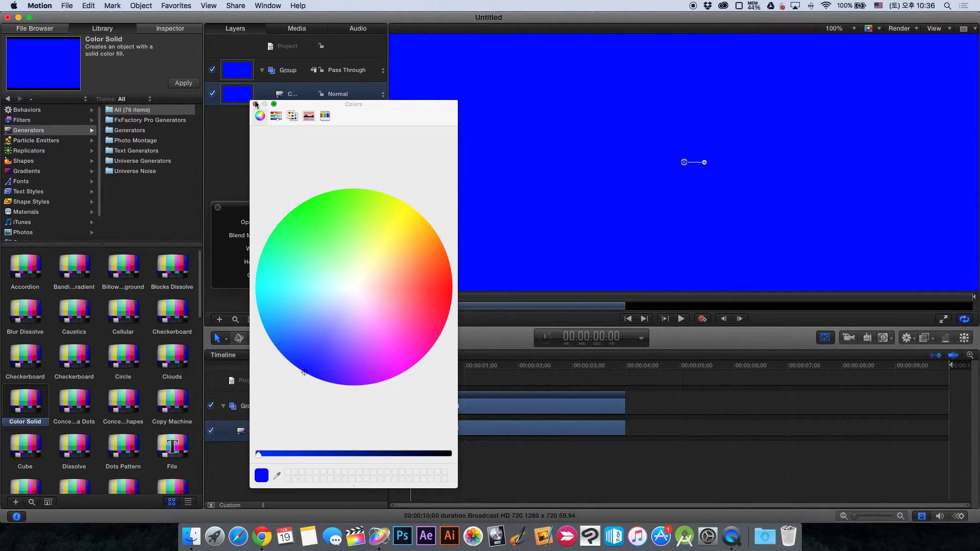
left_click(256, 104)
left_click(290, 276)
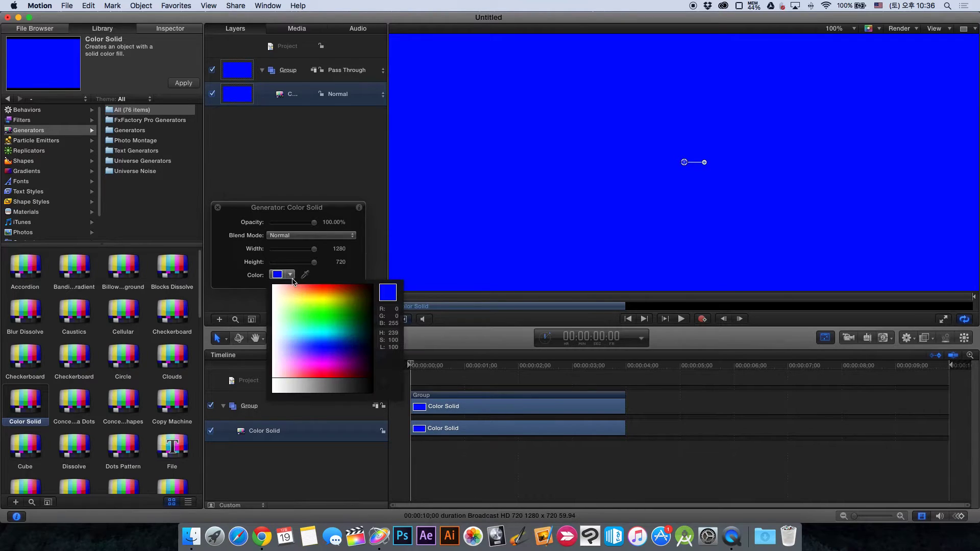
left_click(331, 314)
left_click_drag(330, 314, 276, 274)
left_click(275, 274)
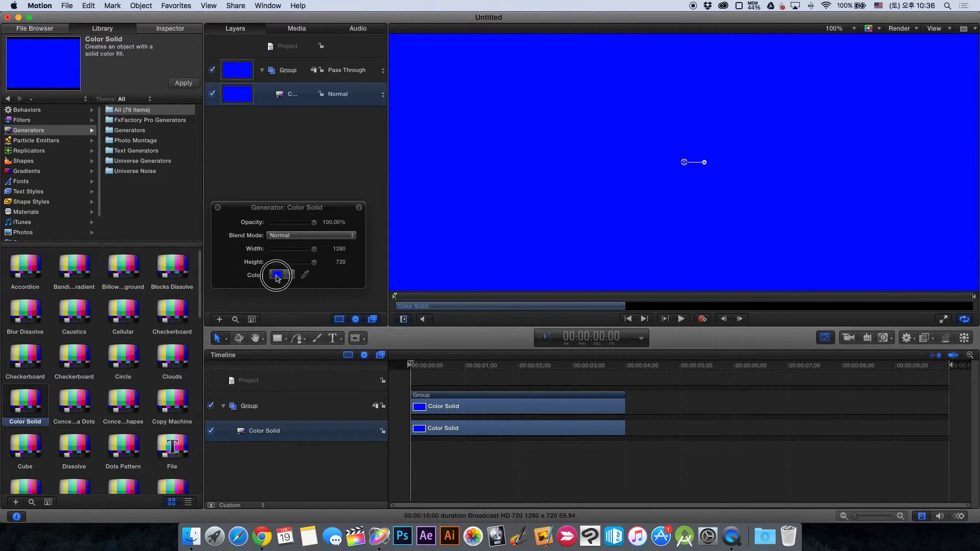
Step: Look through the colour picker's slider, pencil, palette and spectrum modes for the Color Solid's fill
left_click(276, 274)
left_click(276, 116)
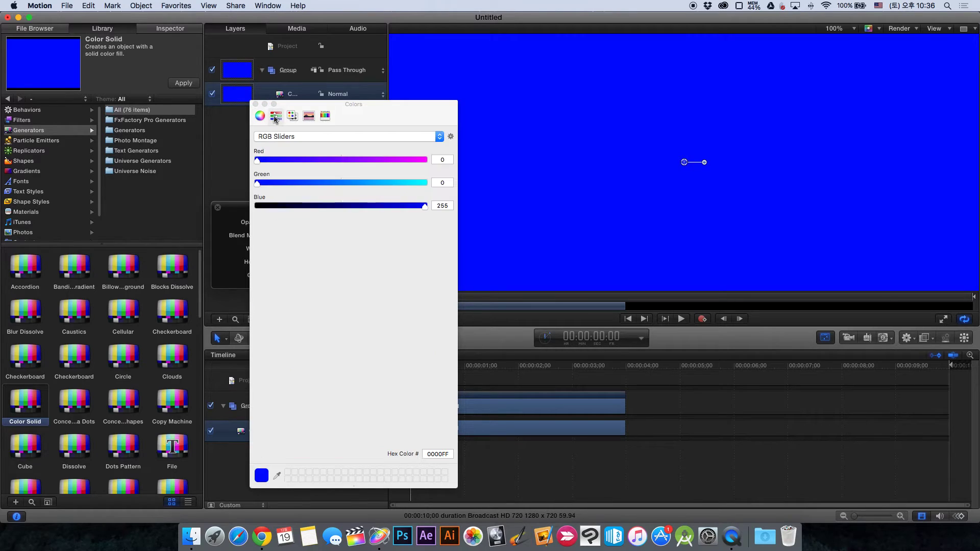
left_click(325, 117)
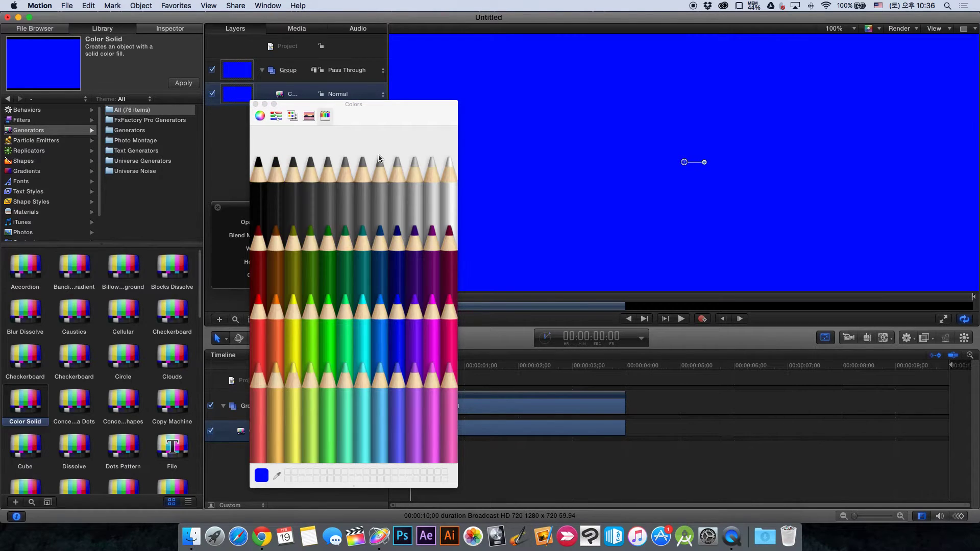
left_click(308, 115)
left_click(292, 116)
left_click(280, 119)
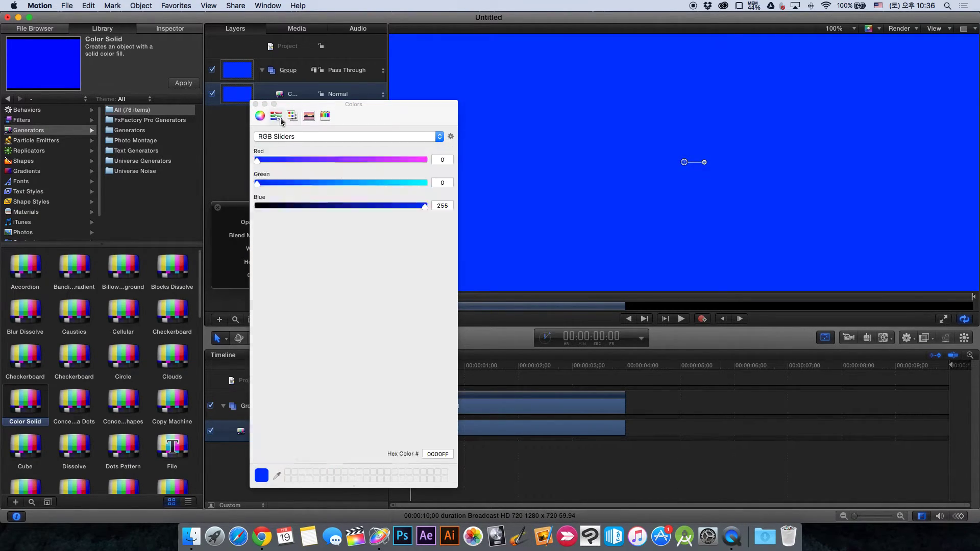
left_click(292, 119)
left_click(310, 117)
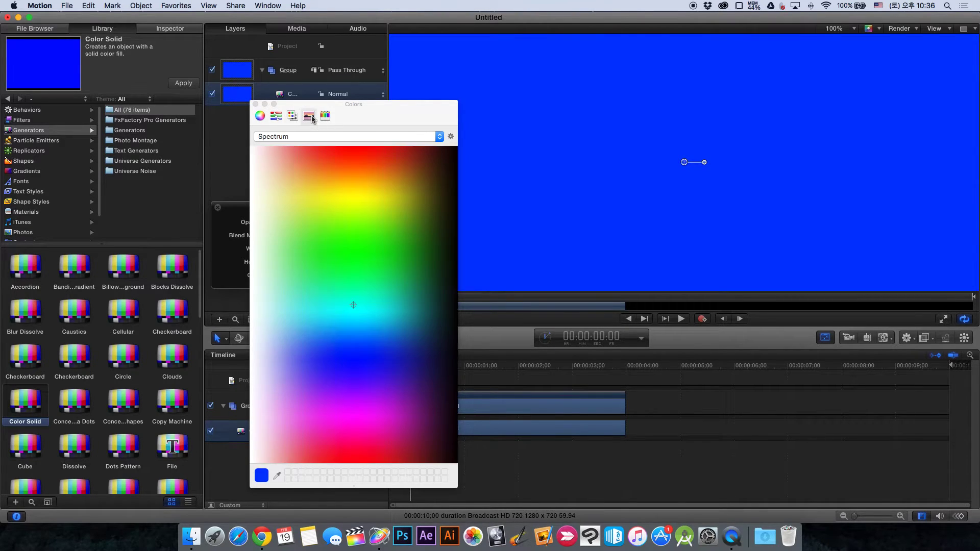
Step: Try the Banana, Silver and Plum pencil colours on the Color Solid and settle on Mercury
left_click(327, 116)
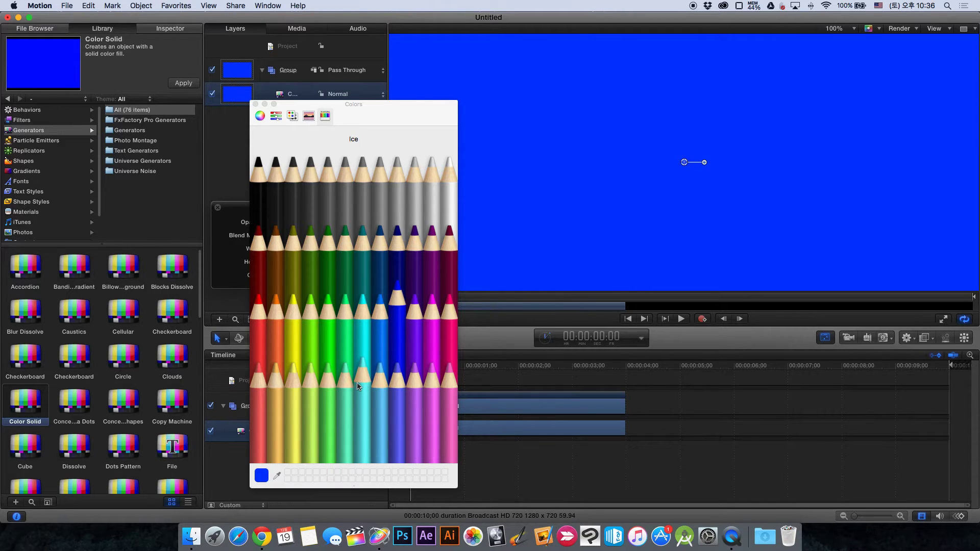
left_click(293, 386)
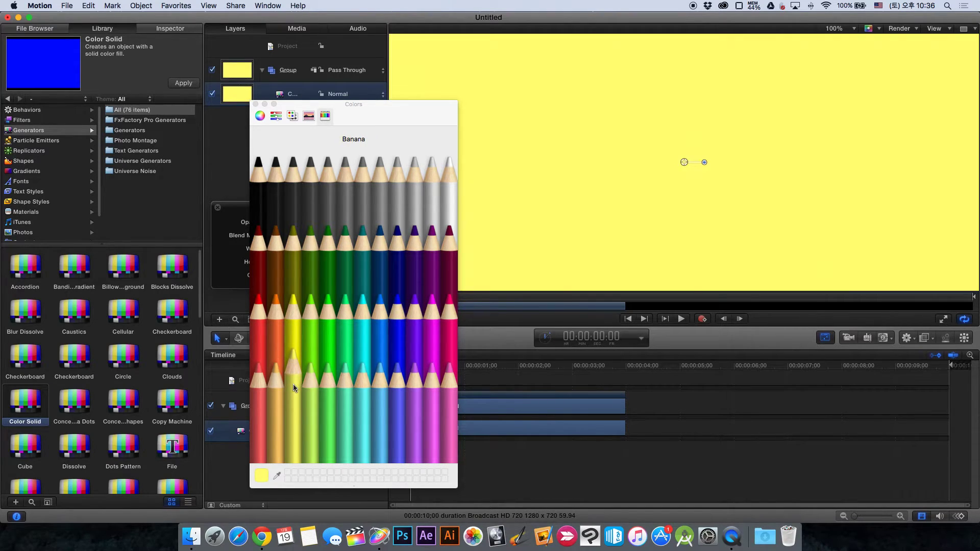
left_click(430, 185)
left_click(410, 191)
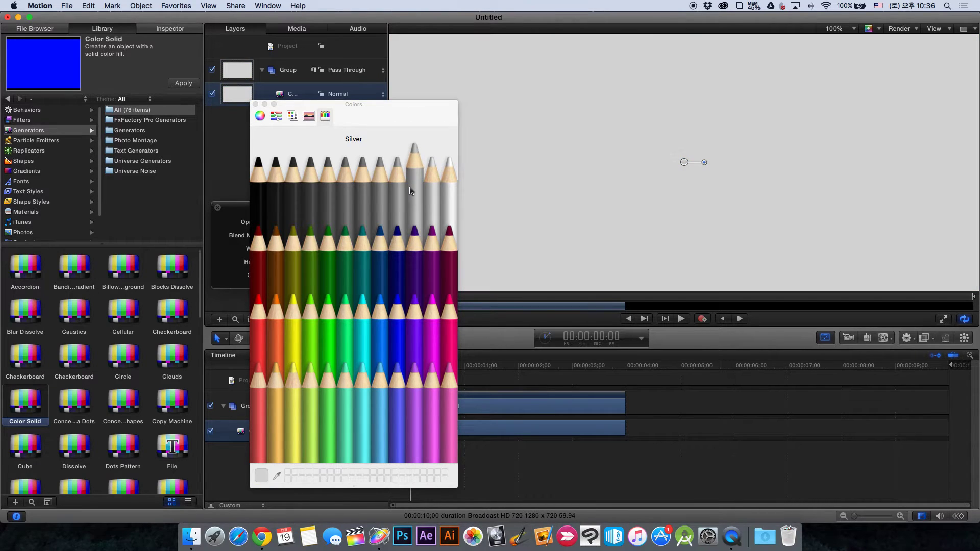
left_click(430, 277)
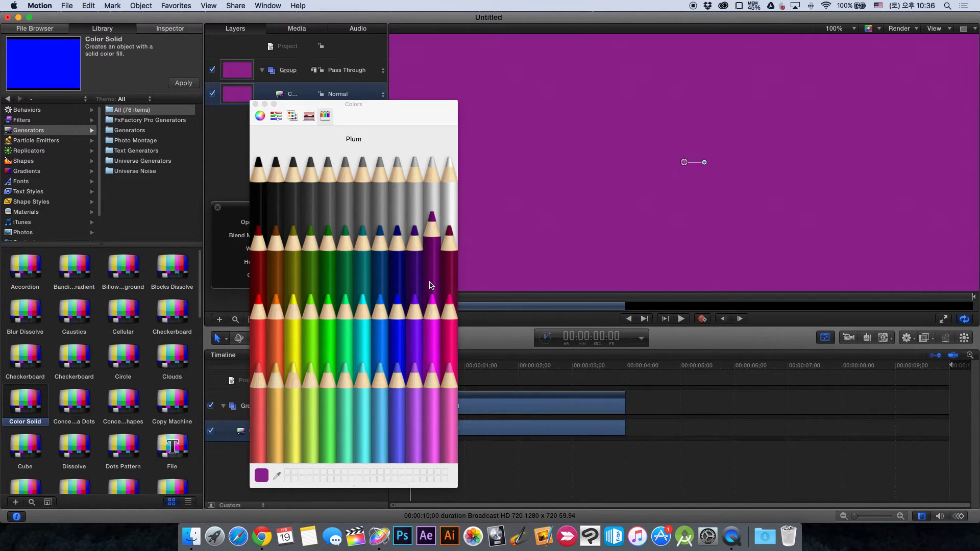
left_click(438, 181)
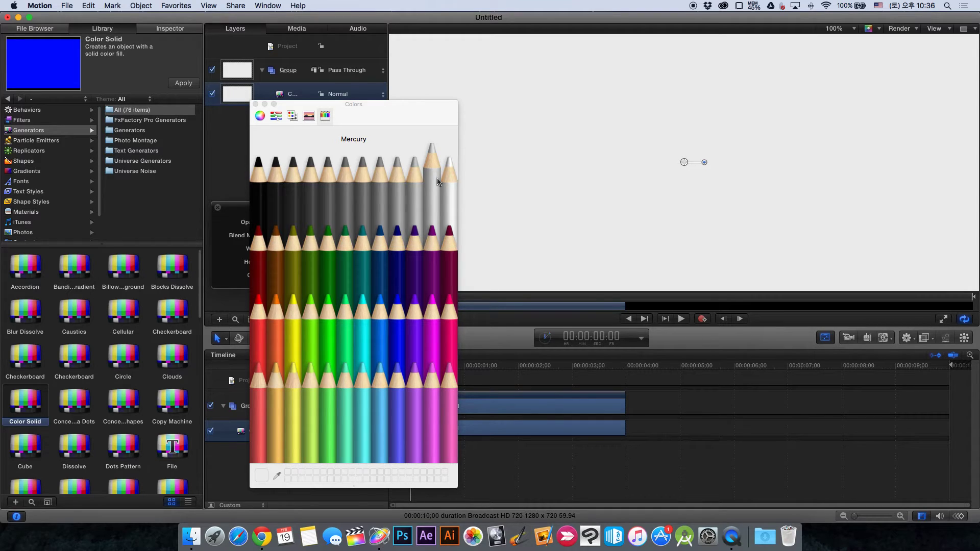
left_click(256, 105)
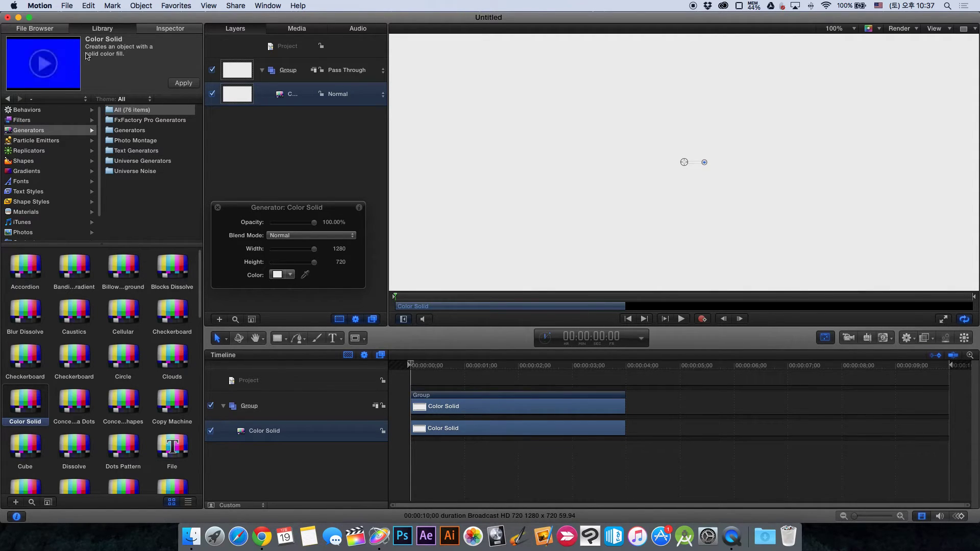
Step: Search the library's filters for "vig" and apply the Vignette that adds a soft, faded border to the Color Solid
left_click(29, 123)
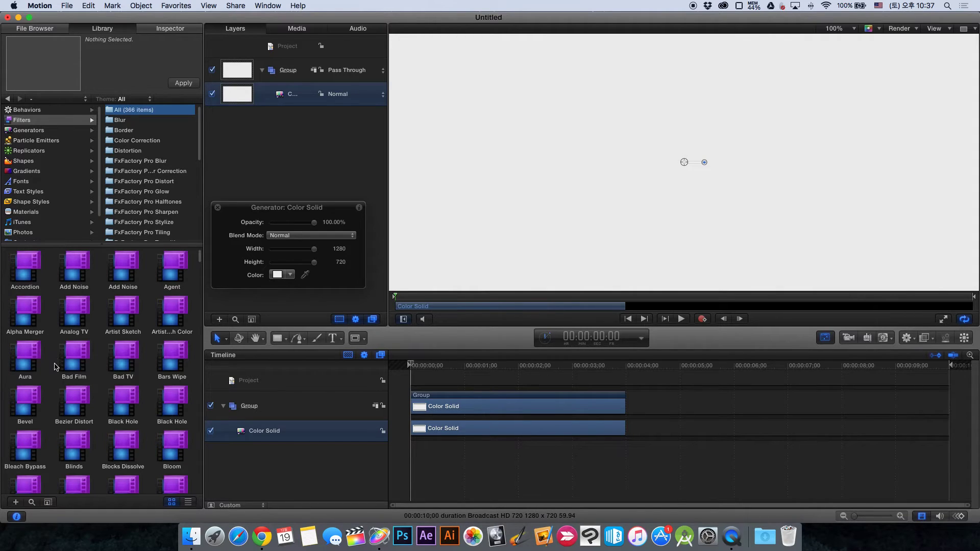
scroll(62, 438, "down", 2)
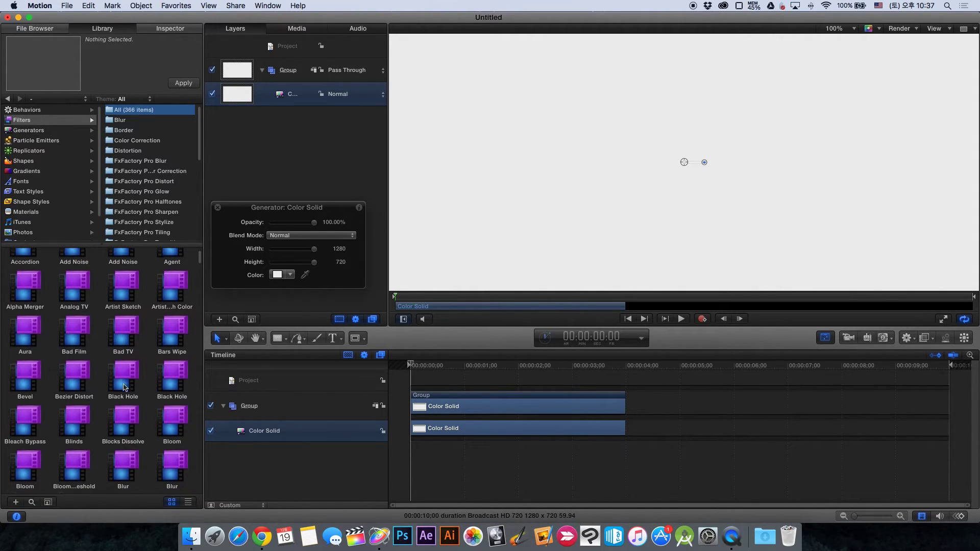
scroll(124, 388, "down", 1)
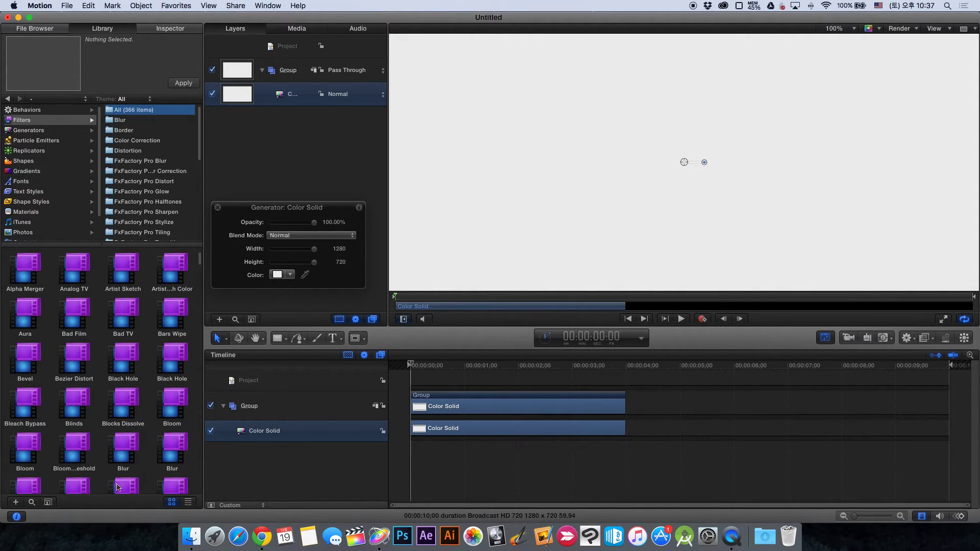
left_click(31, 503)
left_click(98, 489)
type("vig")
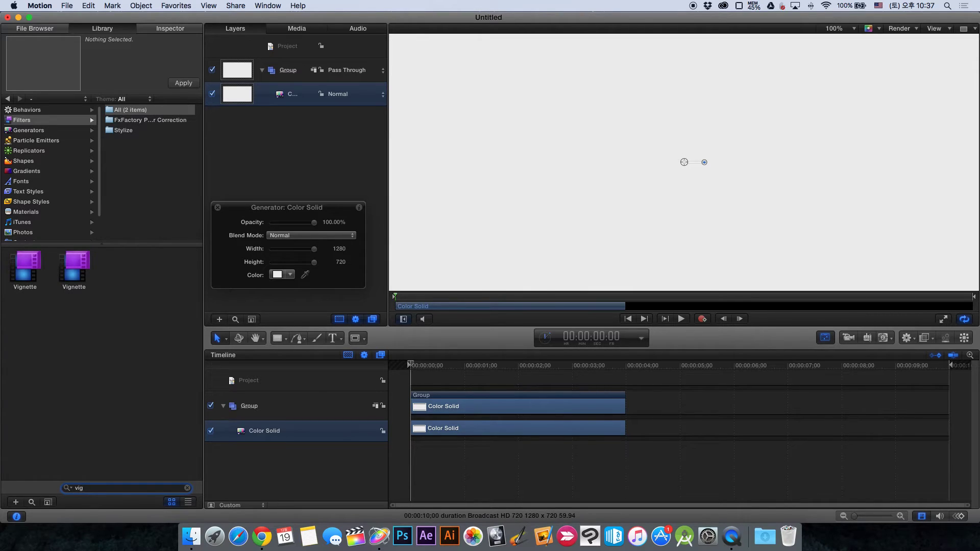
left_click(78, 275)
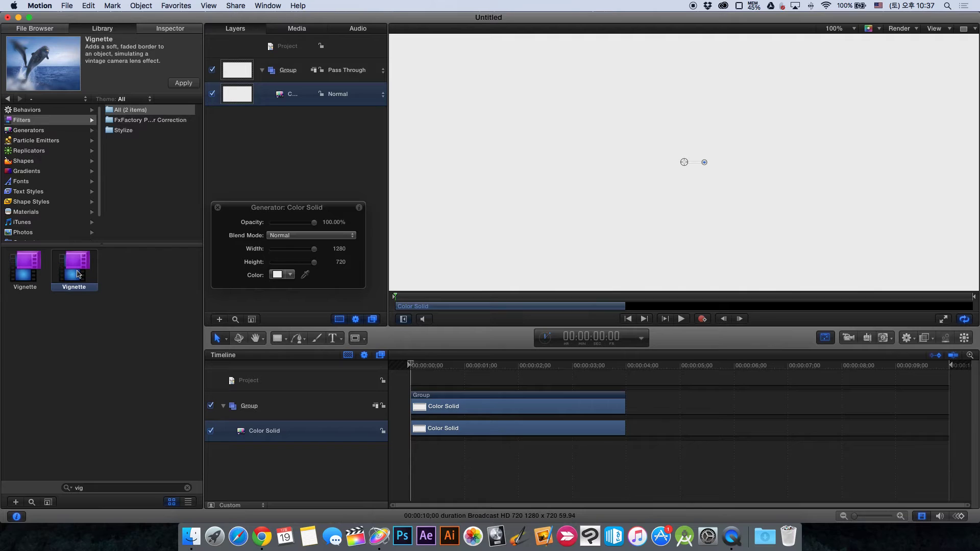
left_click_drag(78, 274, 299, 438)
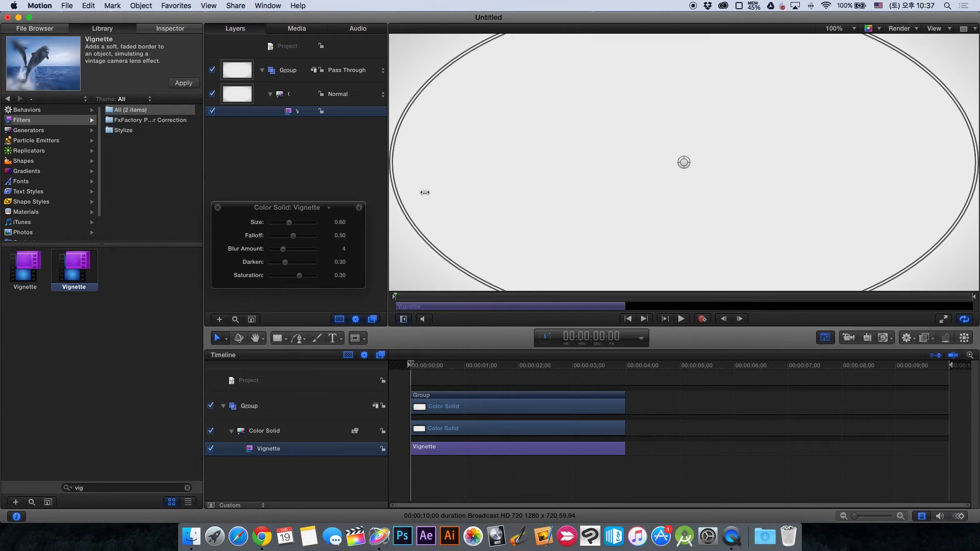
Step: Adjust the Vignette to Size 0.94, Falloff 0.30, Darken 0.51 and Saturation -0.02, and deselect it
left_click_drag(288, 223, 303, 273)
mouse_move(299, 276)
left_mouse_down()
mouse_move(321, 277)
mouse_move(293, 277)
mouse_move(294, 267)
left_mouse_up()
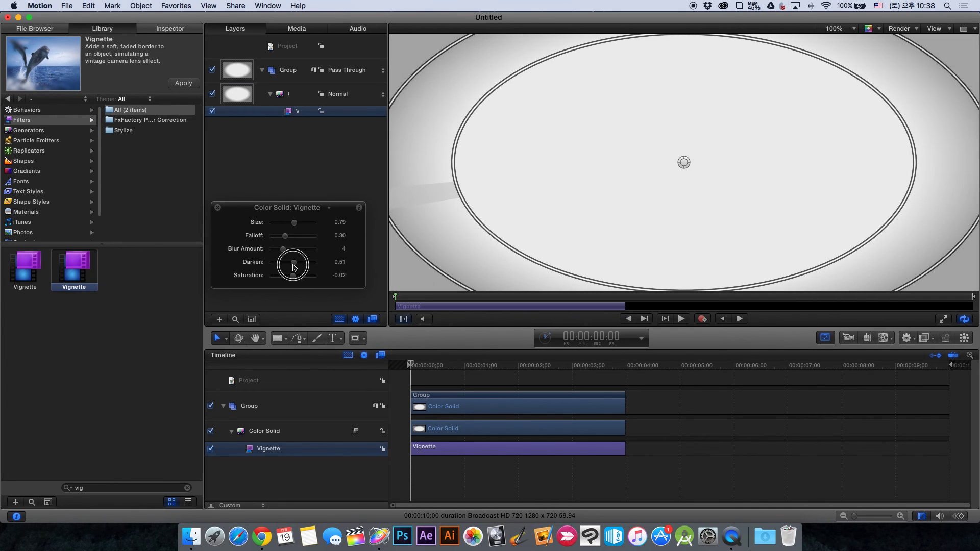
left_click_drag(294, 223, 299, 225)
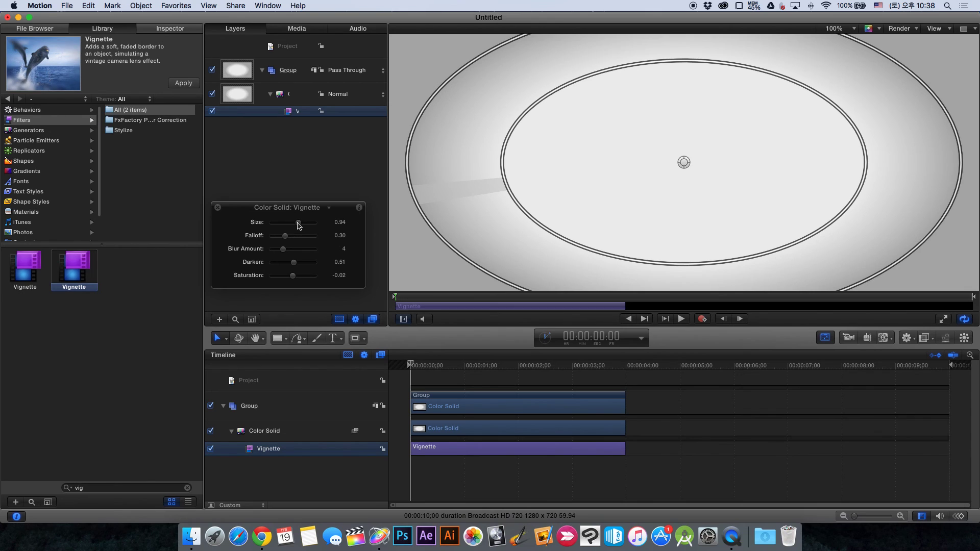
left_click(271, 168)
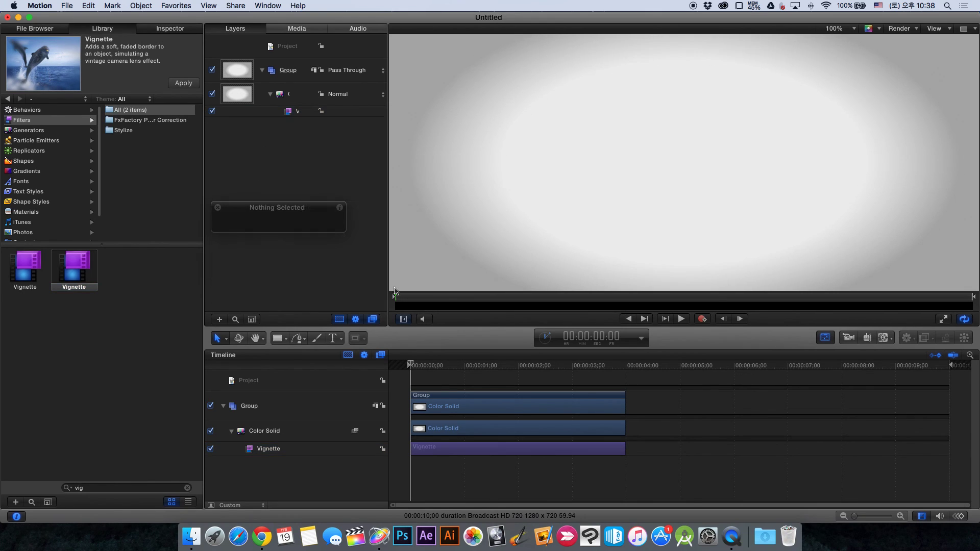